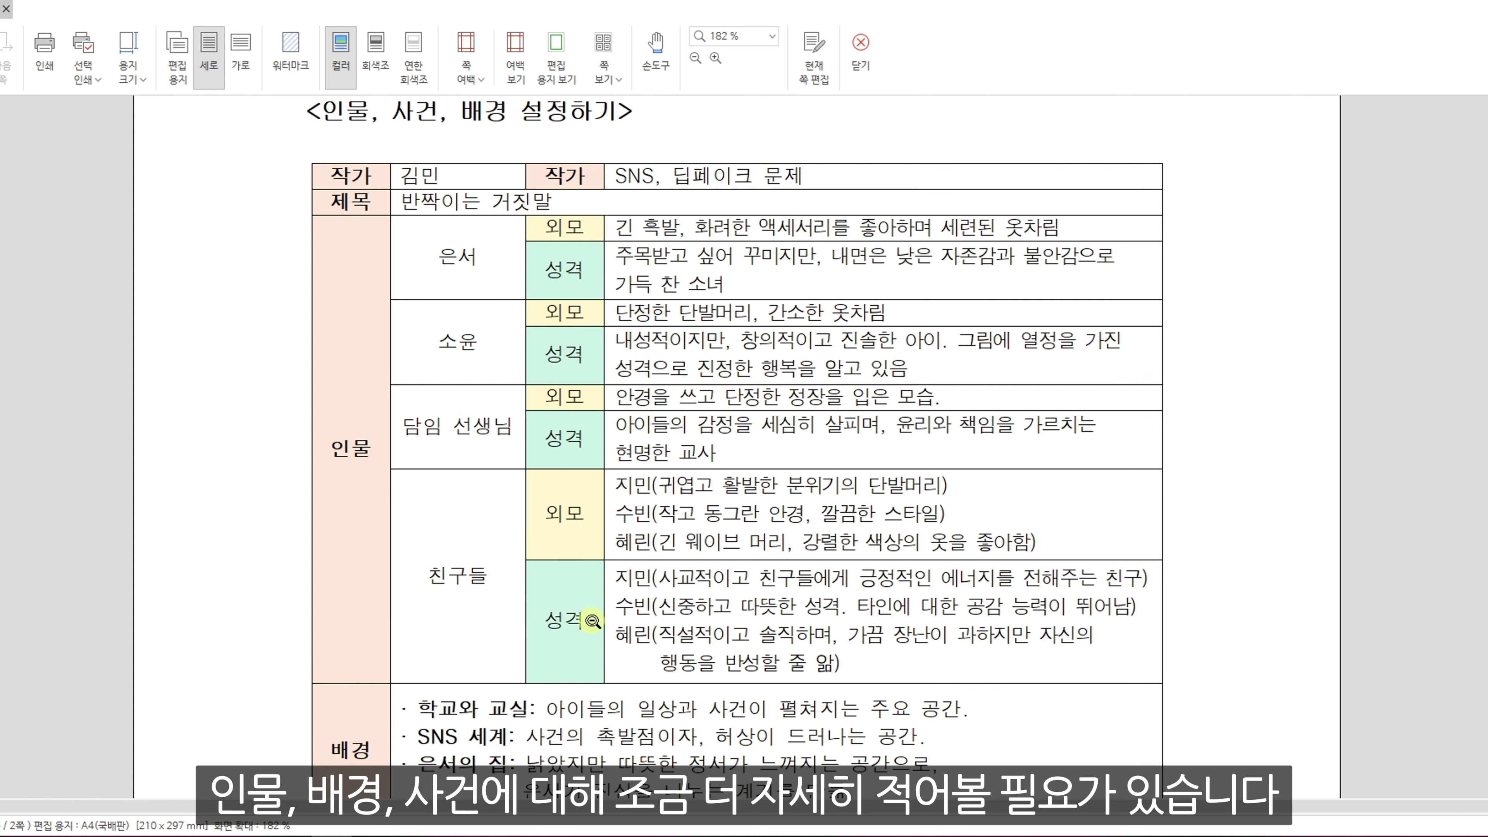
Read through the table of the story's characters, settings and events.
scroll(593, 621, down, 6)
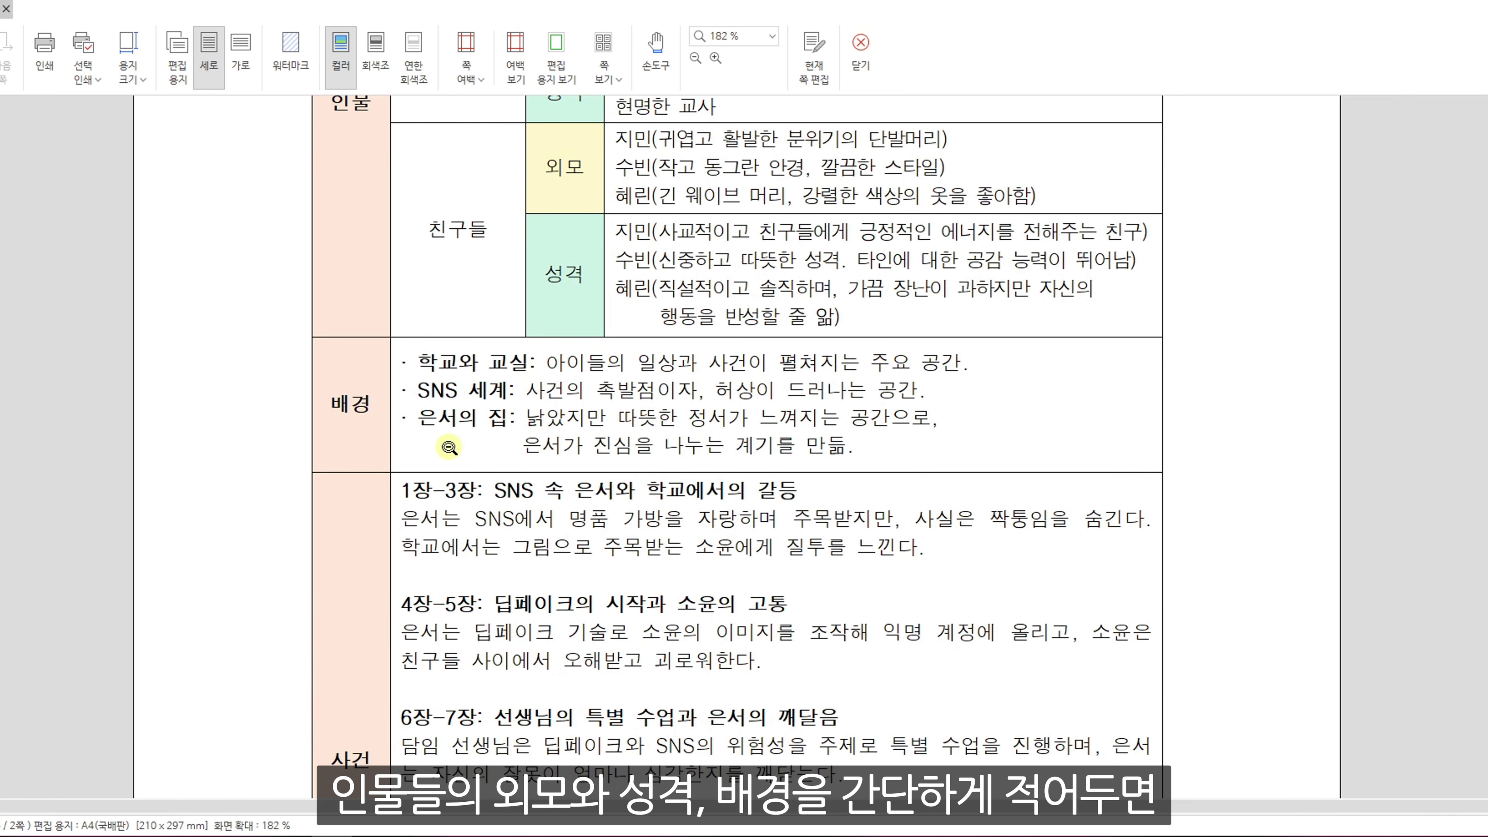
scroll(885, 476, down, 6)
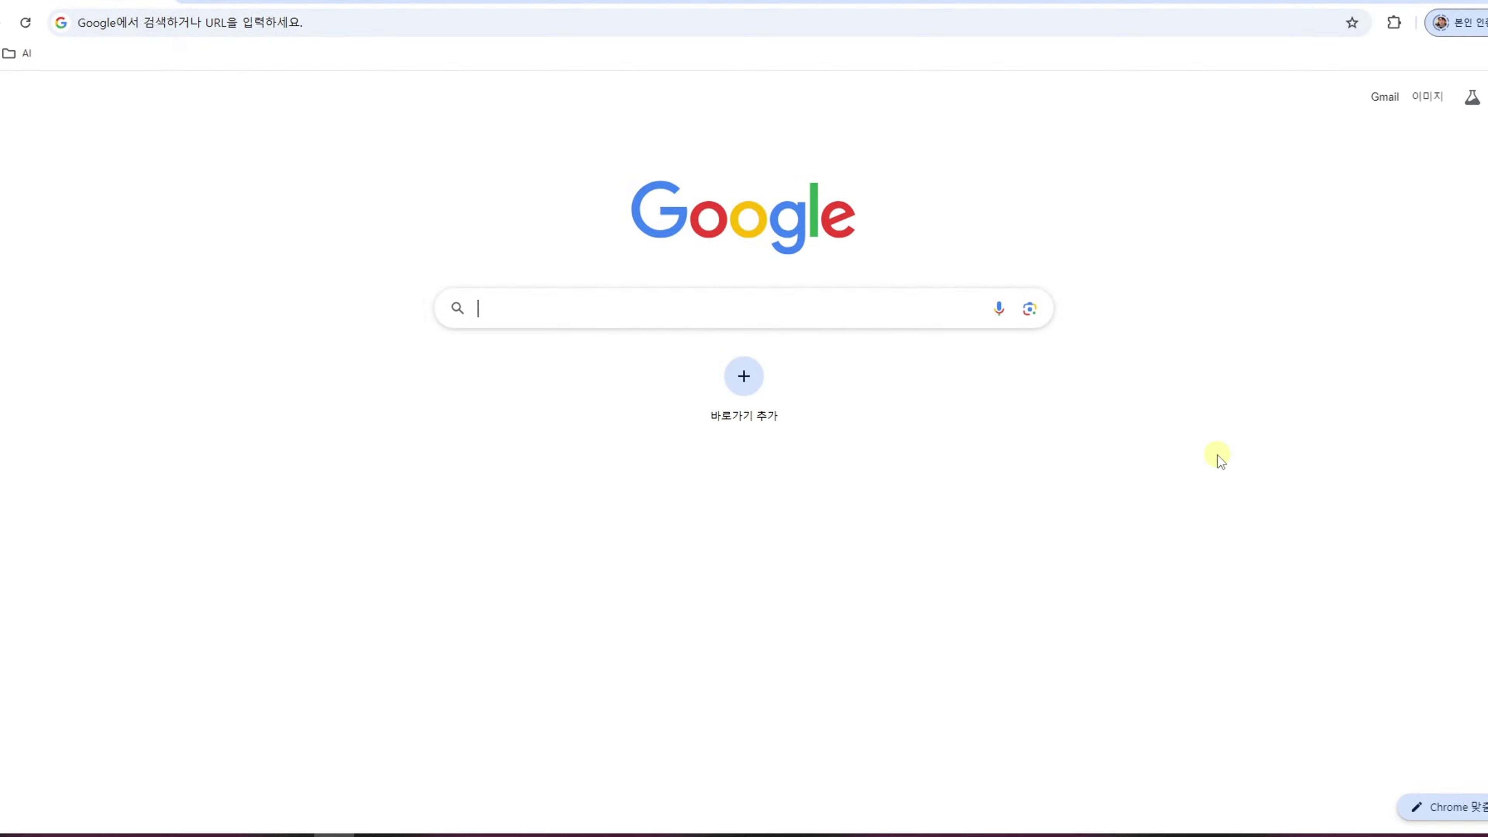
Search Google for "chat gpt", open the official chatgpt.com result and continue with a Google account.
click(742, 309)
text(c)
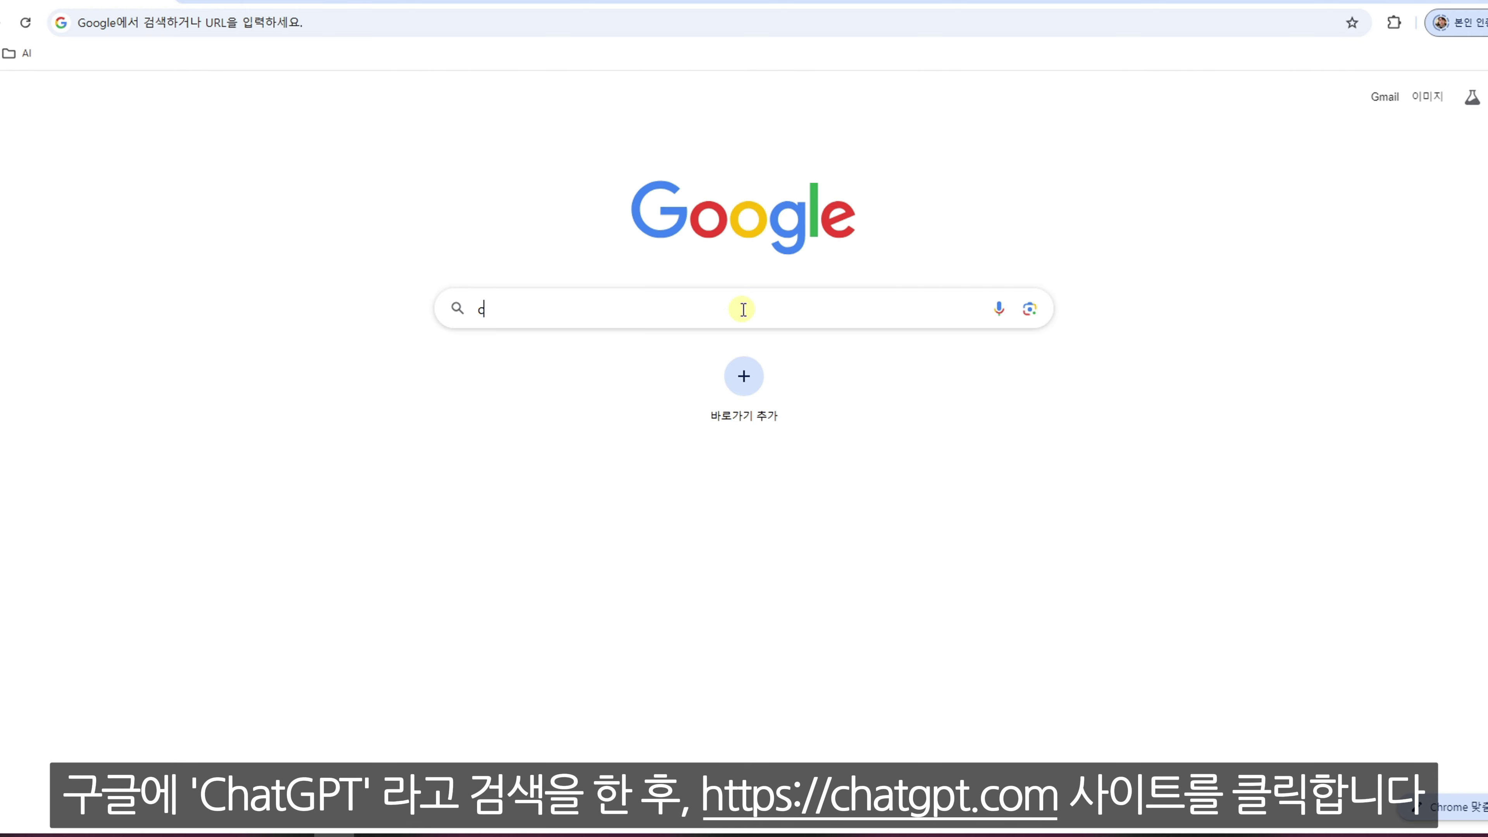
text(hat gpt)
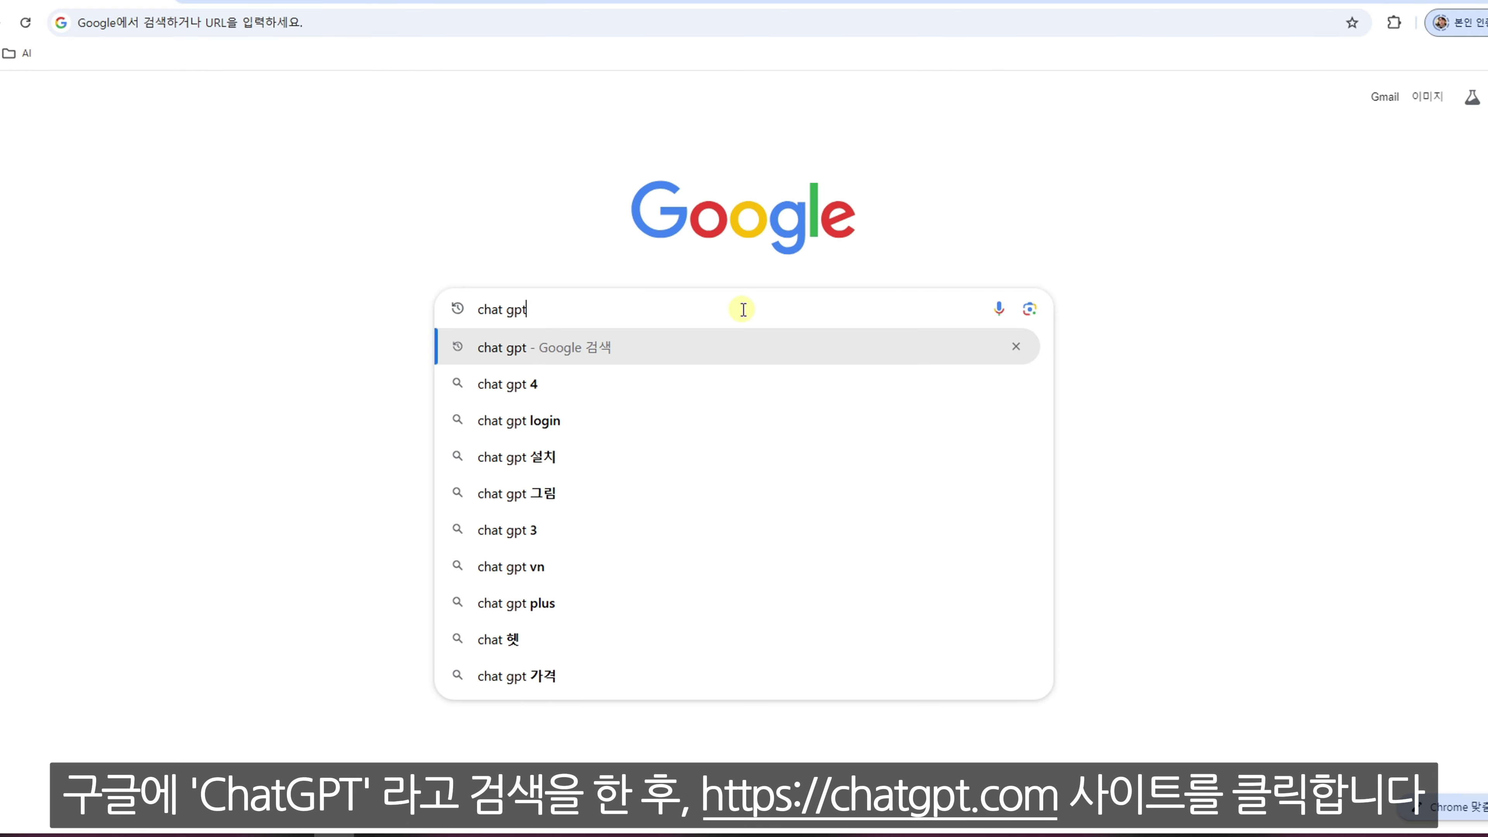
key(Return)
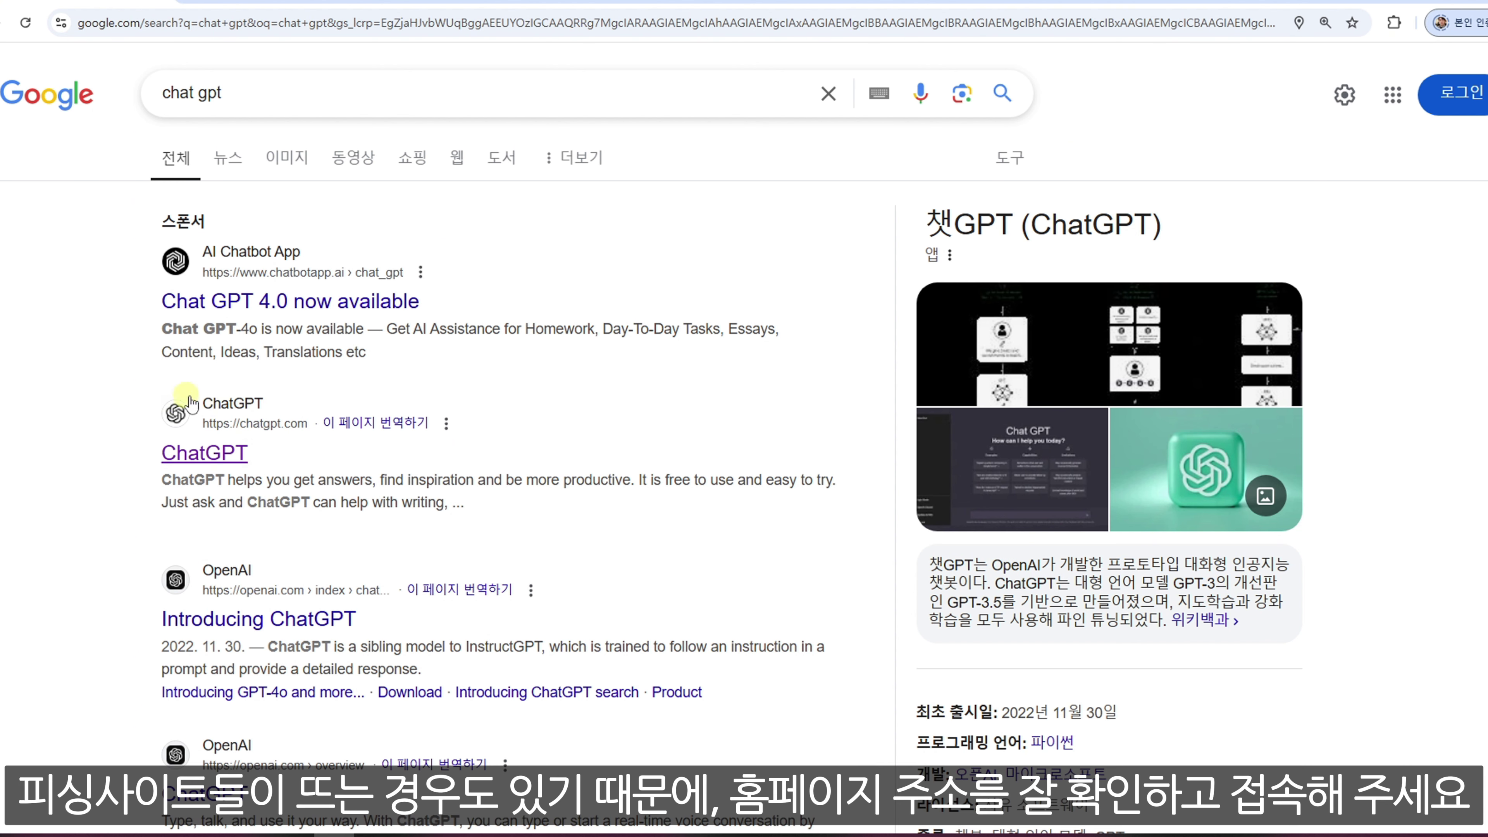
click(274, 437)
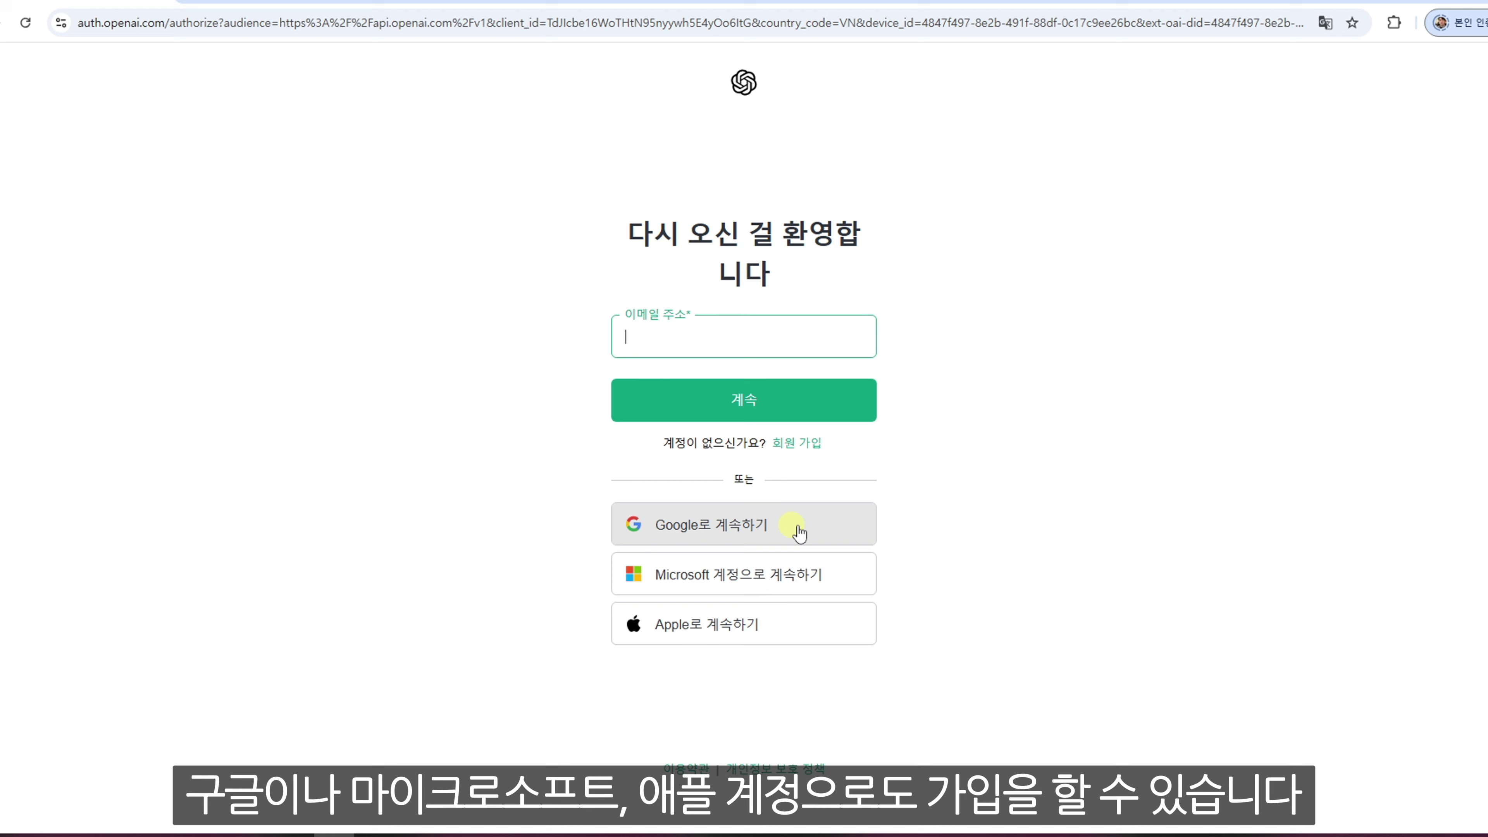
click(668, 526)
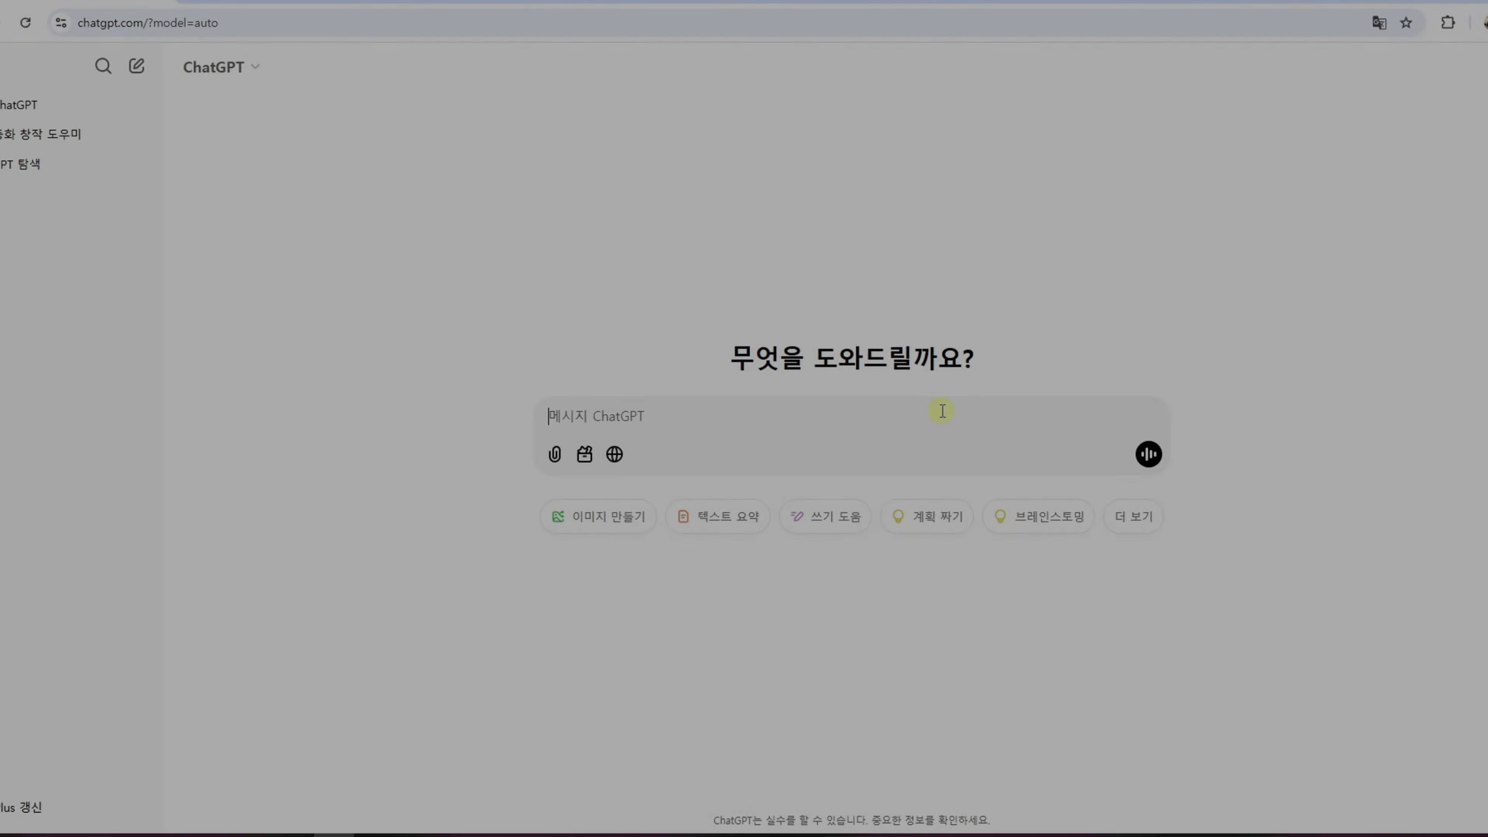
Send ChatGPT the prompt "나는 동화책 창작을 위한 시놉시스를 작성해 보았어. 이미지를 보여줄게. 이 시놉시스를 토대로 이야기를 자세히 구성해보자.".
text(나는 동화책 창작을 위한 시놉시스를 작성해 보았어. 이미지를 보여줄게. 이 시놉시스를 토대로 이야기를 자세)
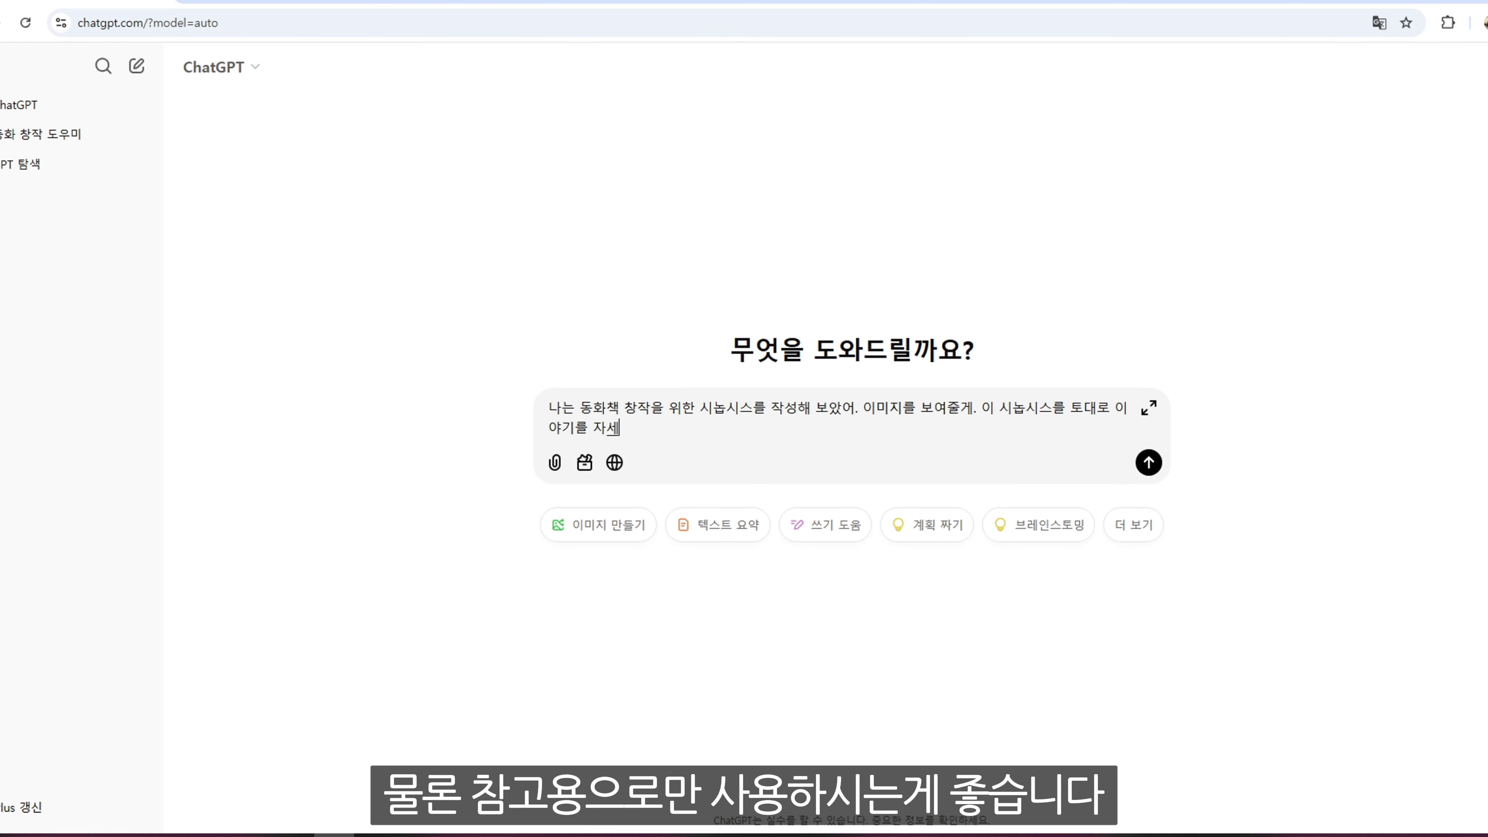
text(히 구성해보자.)
key(Return)
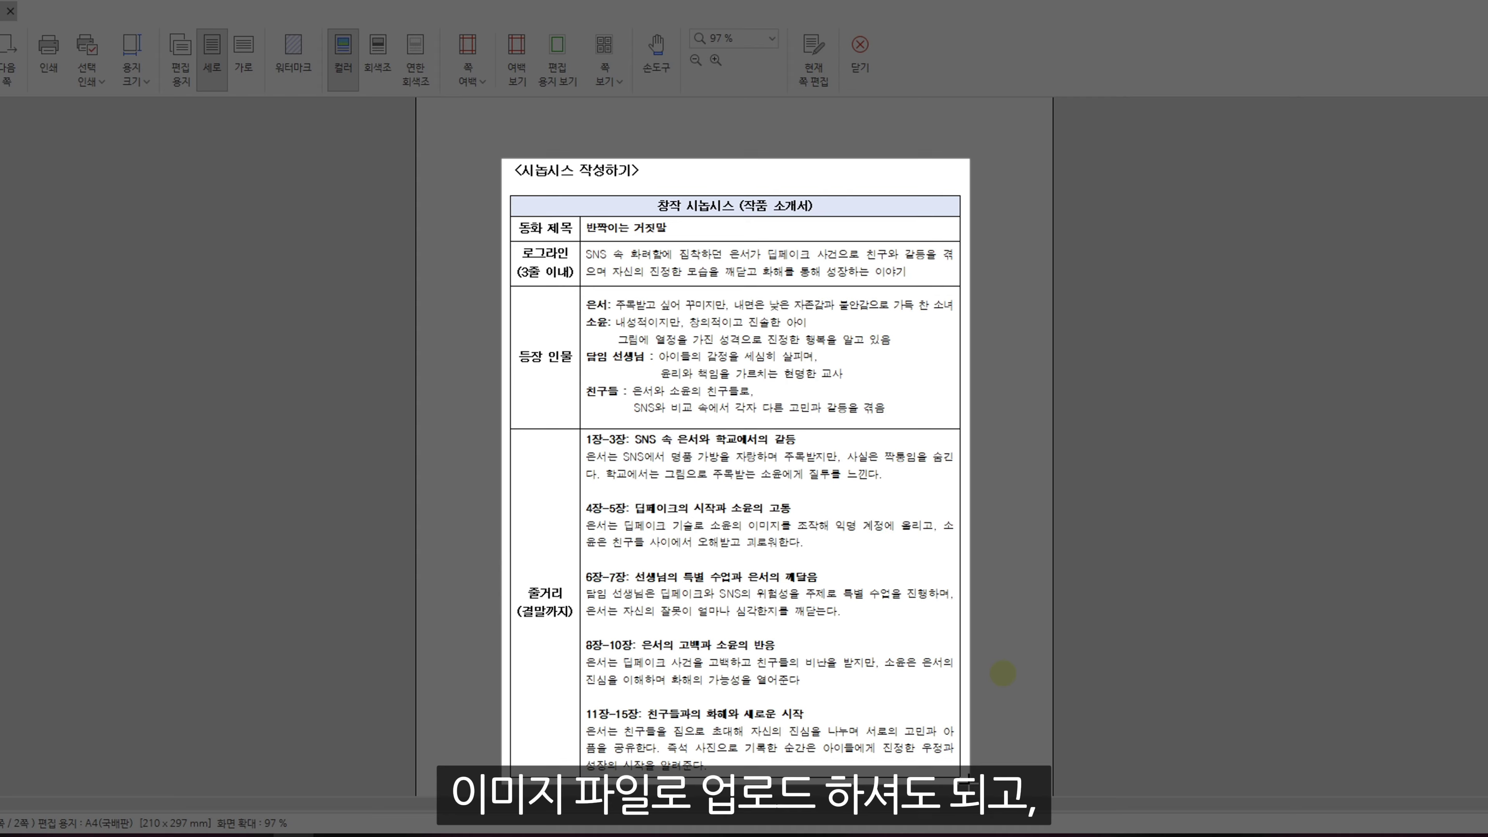
Paste the captured synopsis image into the ChatGPT message and send it.
right_click(779, 747)
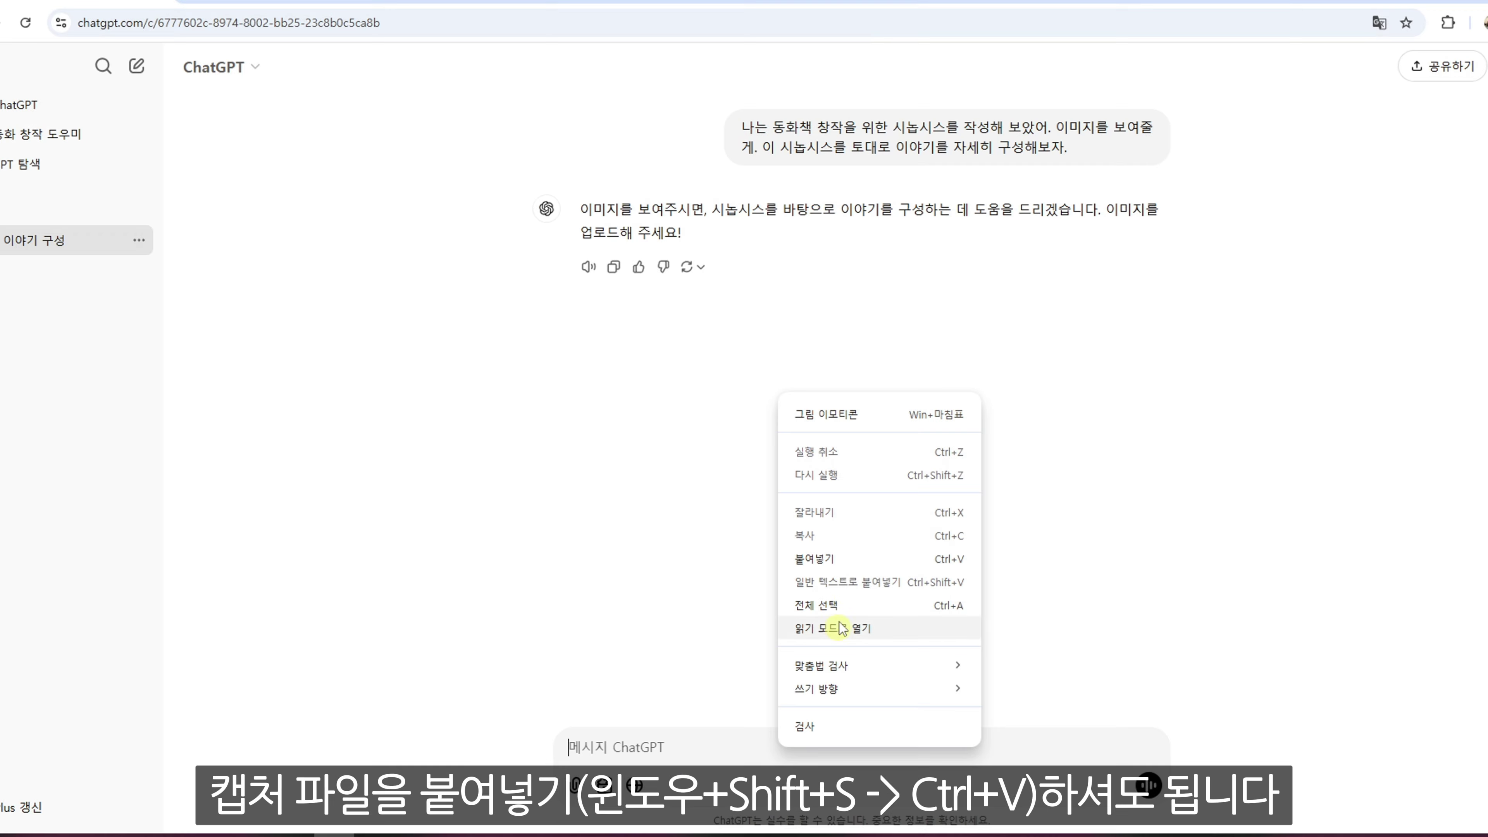
click(936, 560)
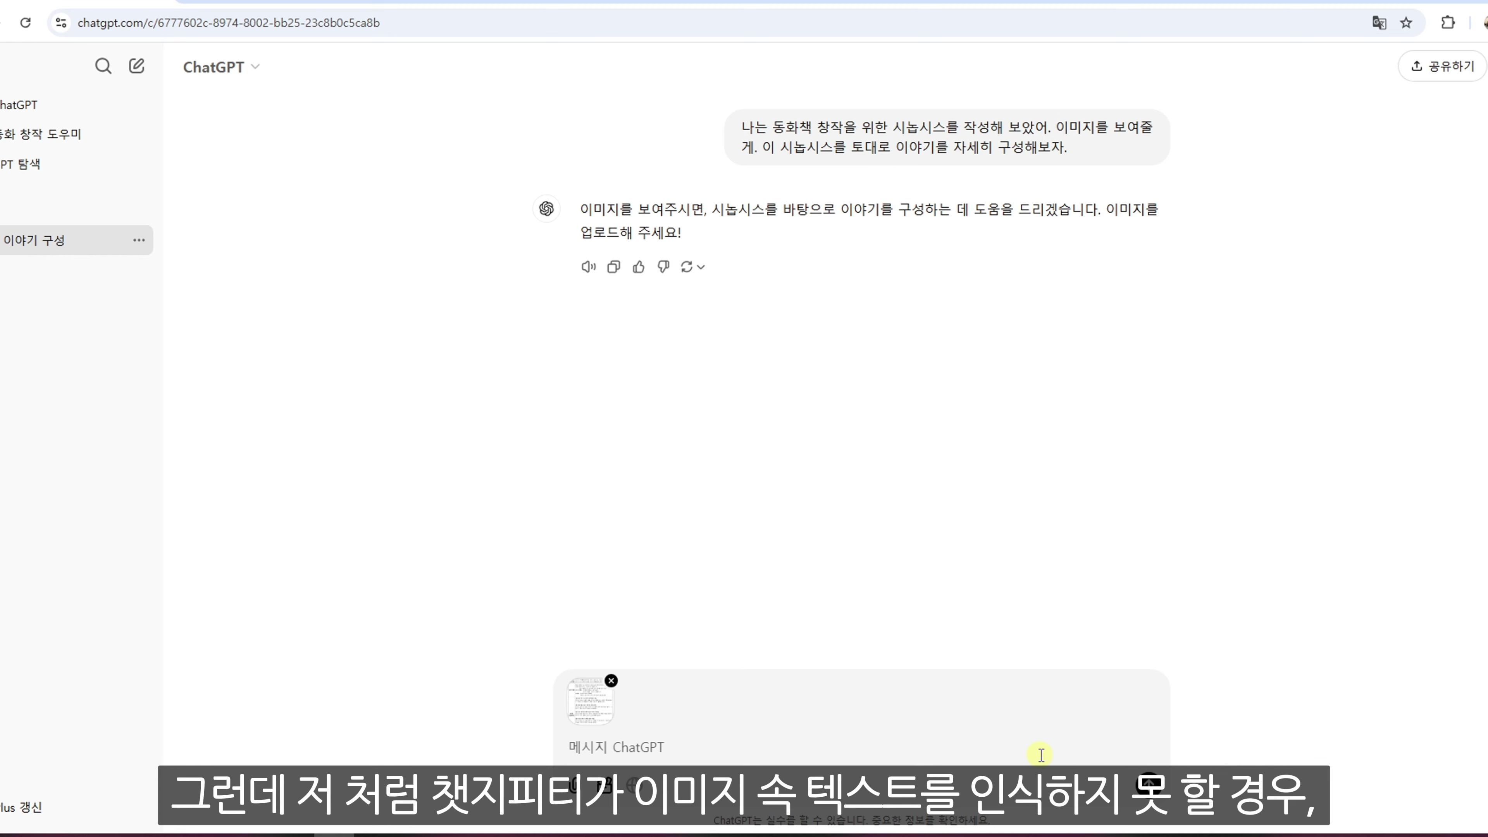
key(Return)
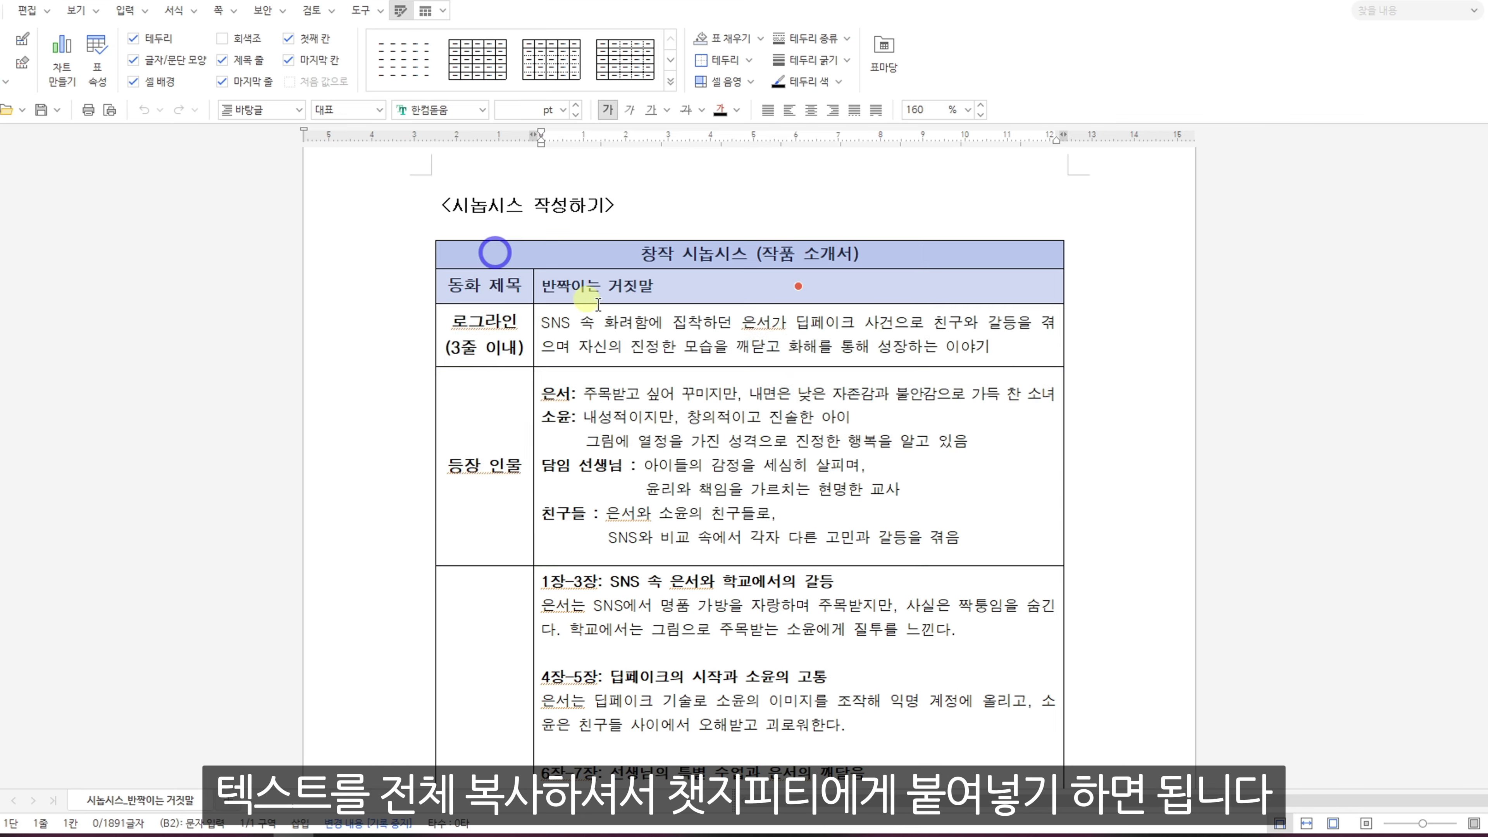
In the Hangul document, select the synopsis table and copy the contents of the <인물, 사건, 배경 설정하기> table.
drag(598, 304, 905, 789)
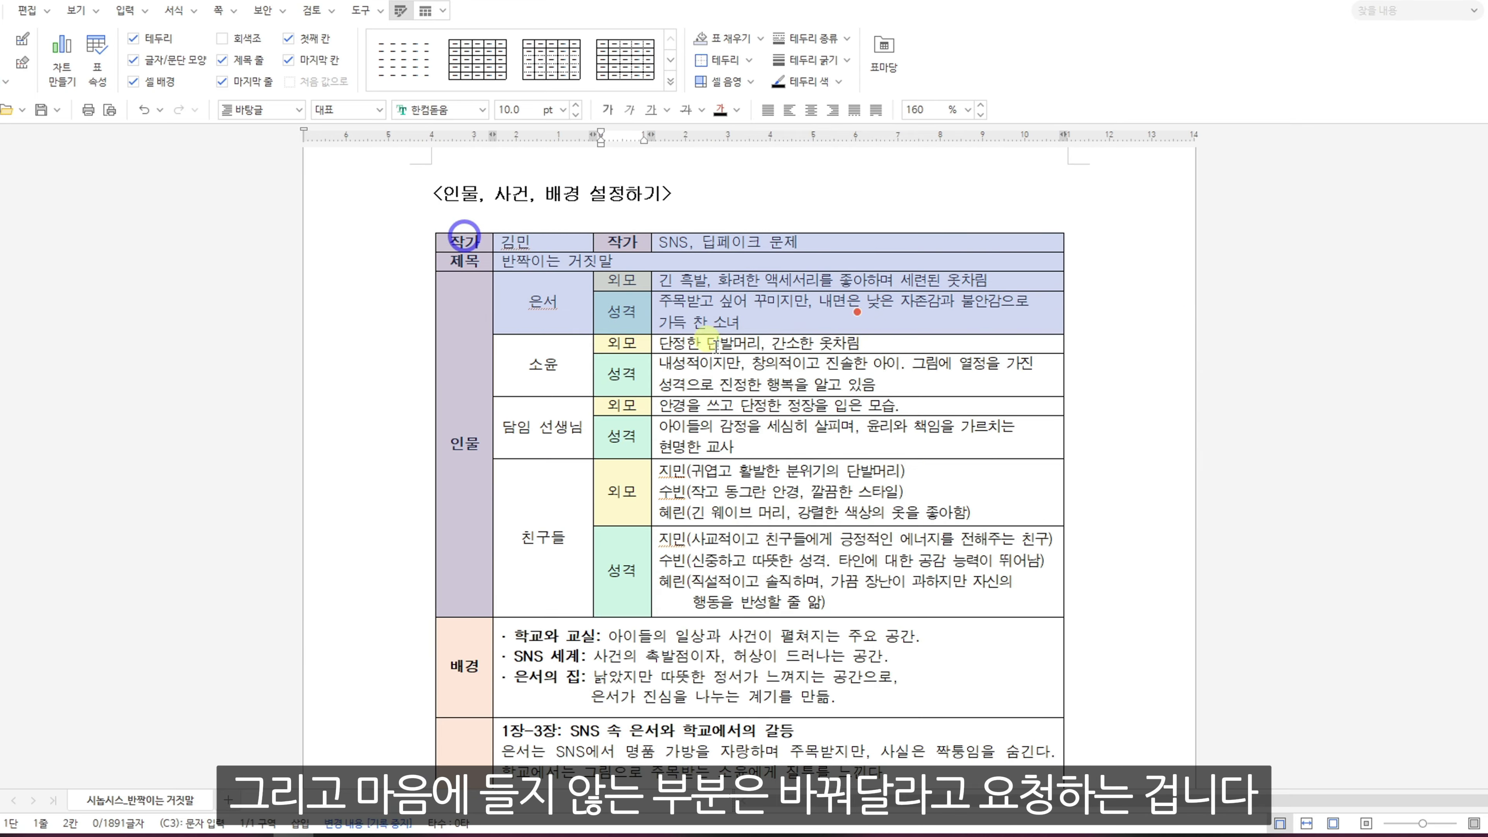
drag(715, 345, 762, 756)
scroll(761, 527, down, 6)
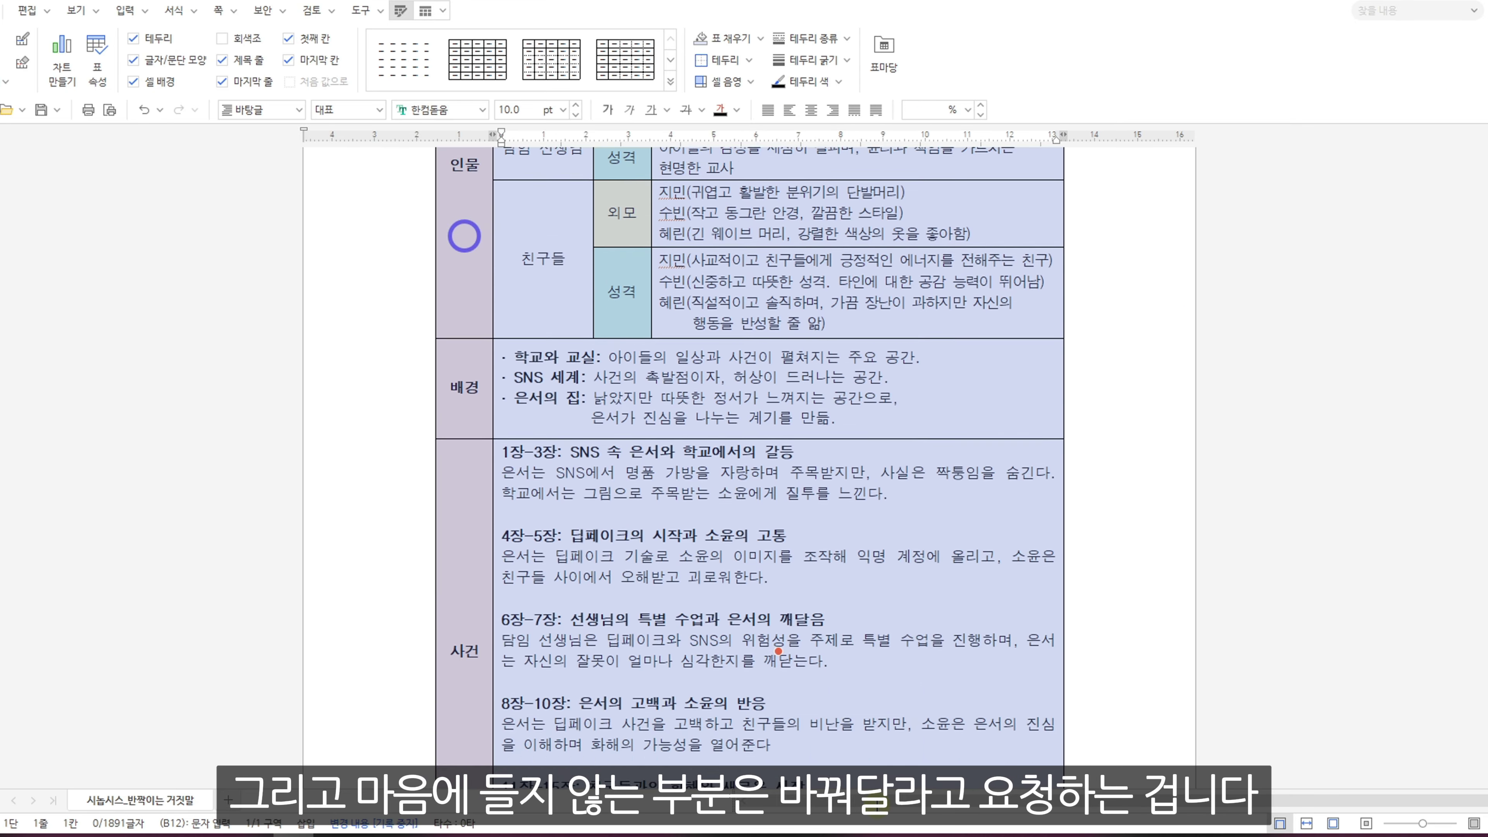
right_click(799, 485)
Send ChatGPT "이야기를 풍성하게 하기 위해, 조금 더 자세한 내용을 알려줄게." followed by a "///" line and the copied table text.
text(이야기를)
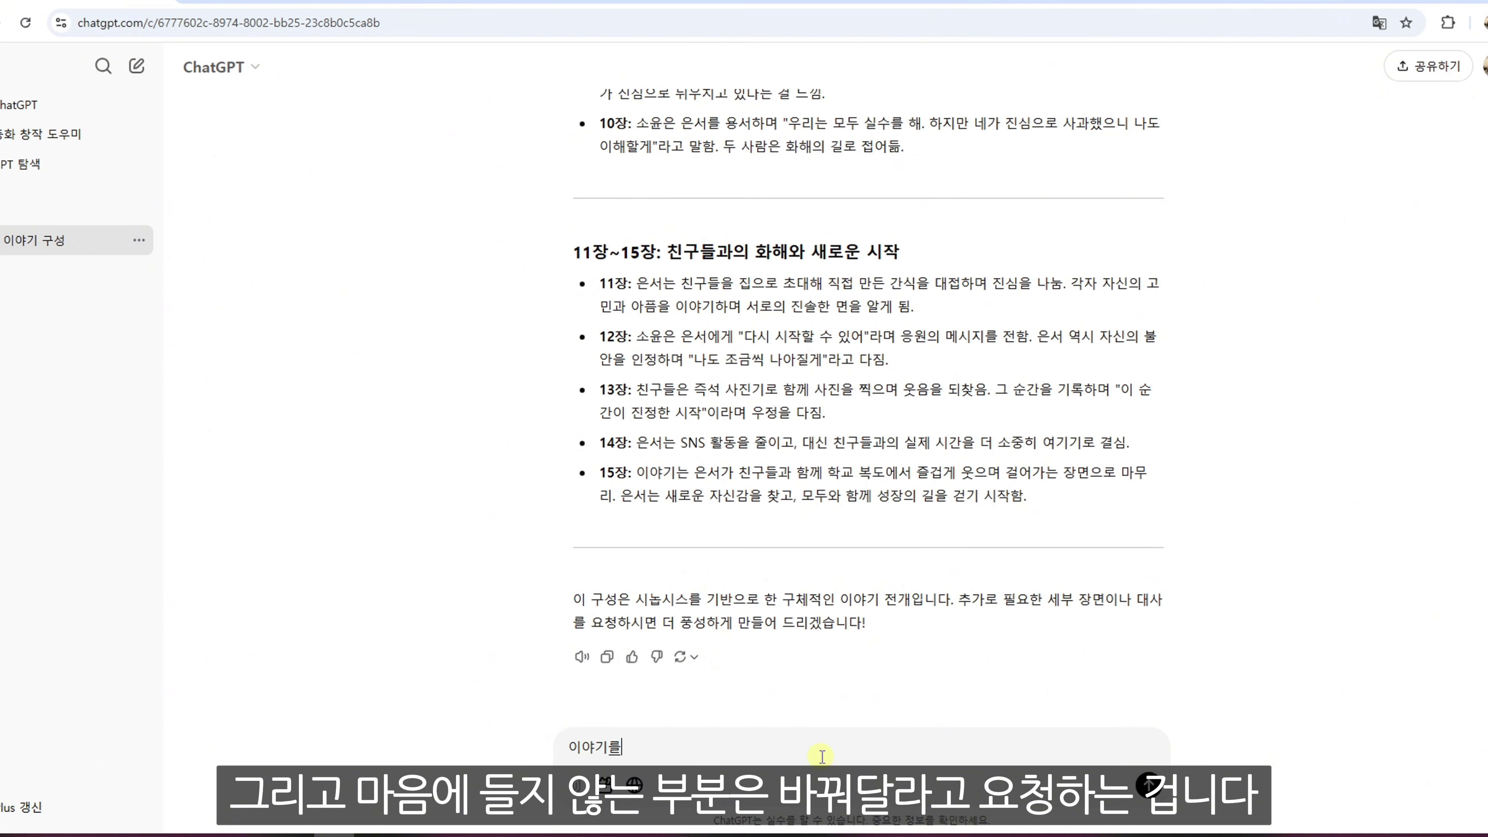
text( 풍성하게 하기 위해, 조금 더 자세하ㄴ 내용을 알려줄게.)
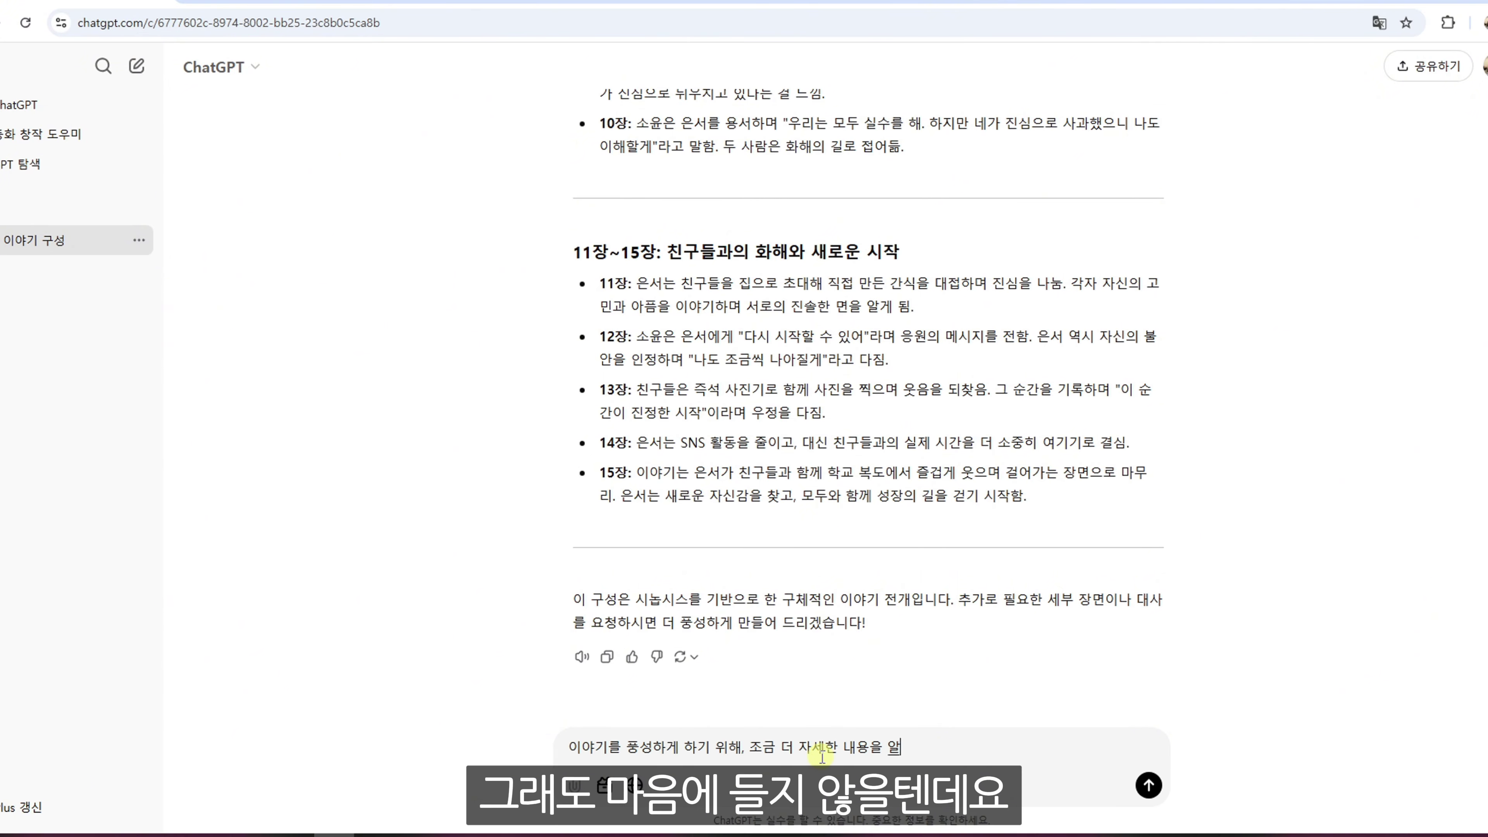
key(shift+Return)
text(///)
key(shift+Return)
key(shift+Return)
key(ctrl+v)
key(Return)
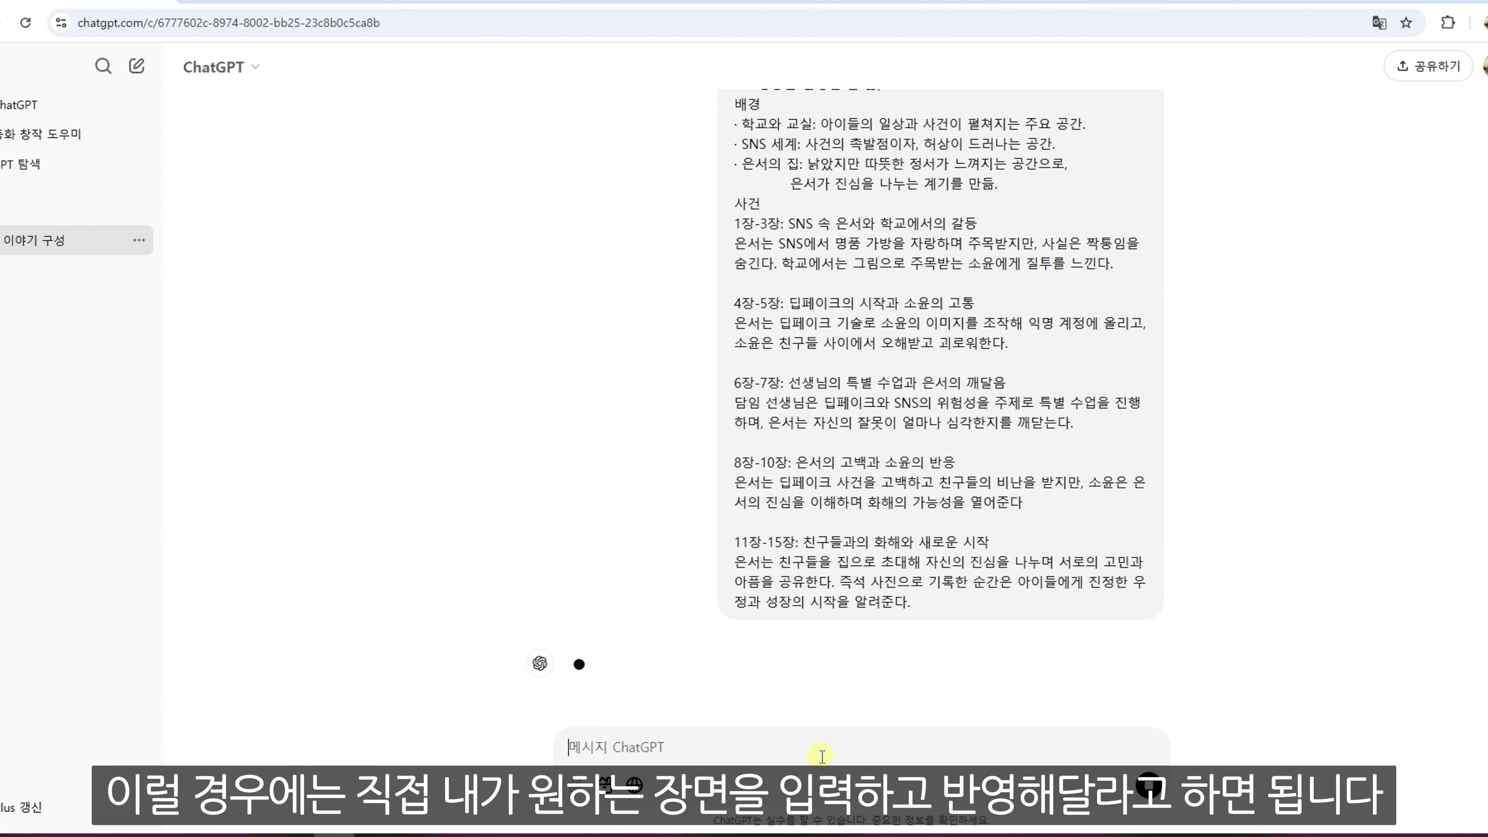
Send the follow-up request "이야기의 기승전결이 드러나도록 해보자. 장면들 간 스토리가 자연스럽게 이어지도록 하자. 인물들의 반전이 나타나면 좋겠어.".
text(이야기의 기승전결이 드러나도록 해보자. 장면들 간)
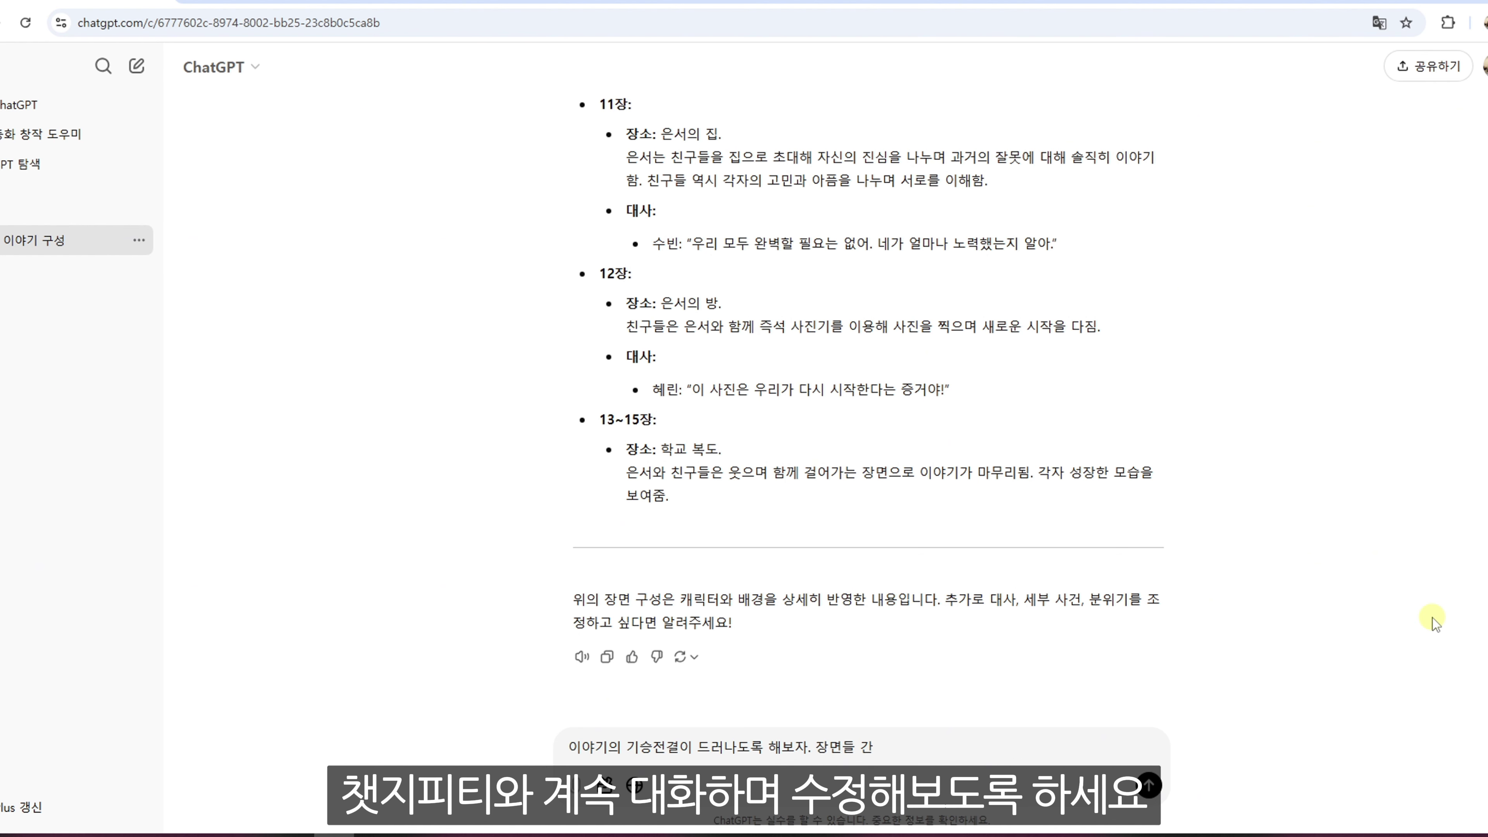
text( 스토리가 자연스럽게 이어지도록 하자. 인물)
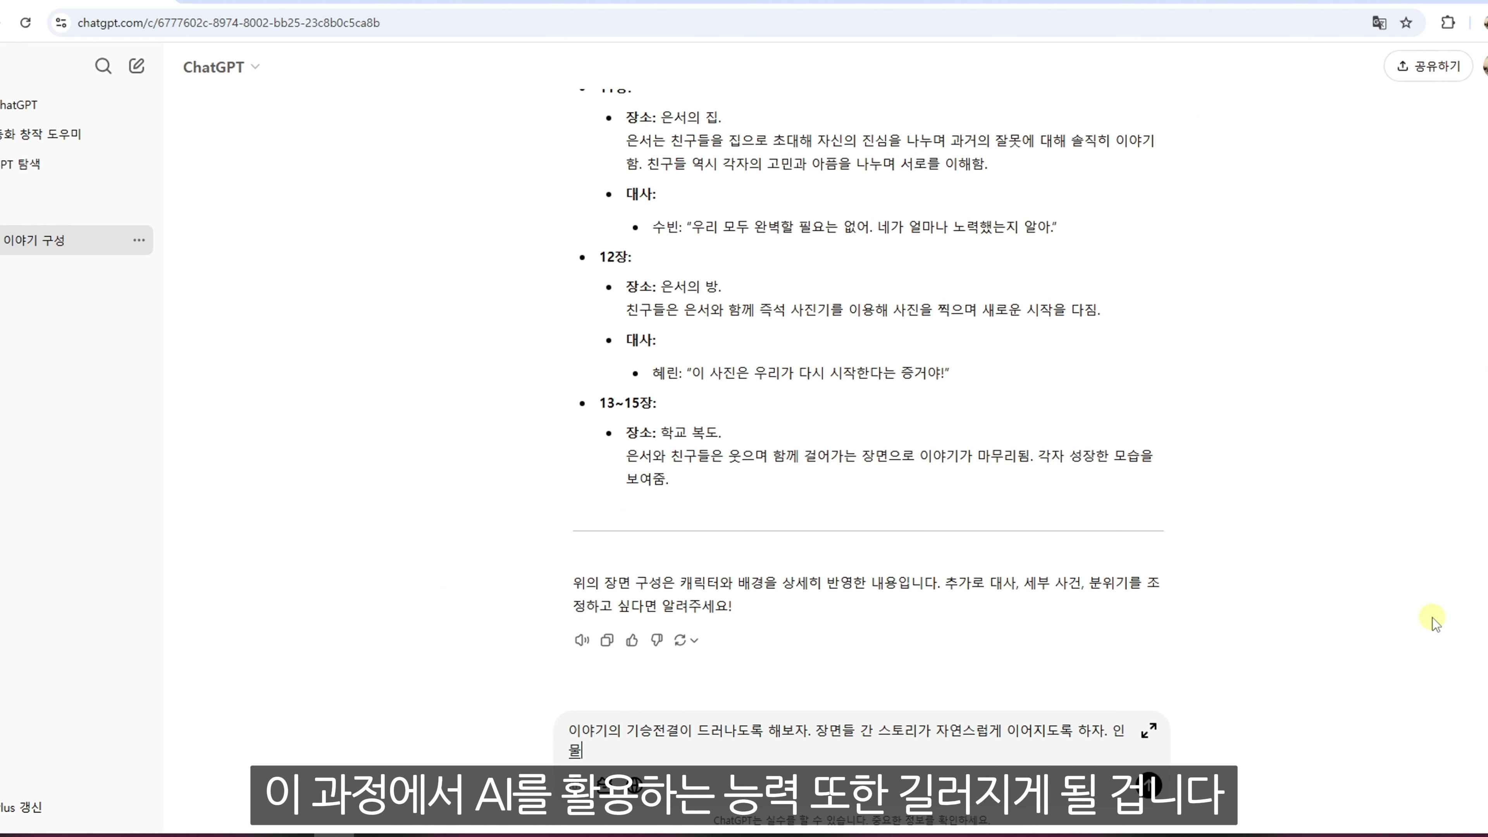
text(들의 반전이 나타나면 좋겠어.)
key(Return)
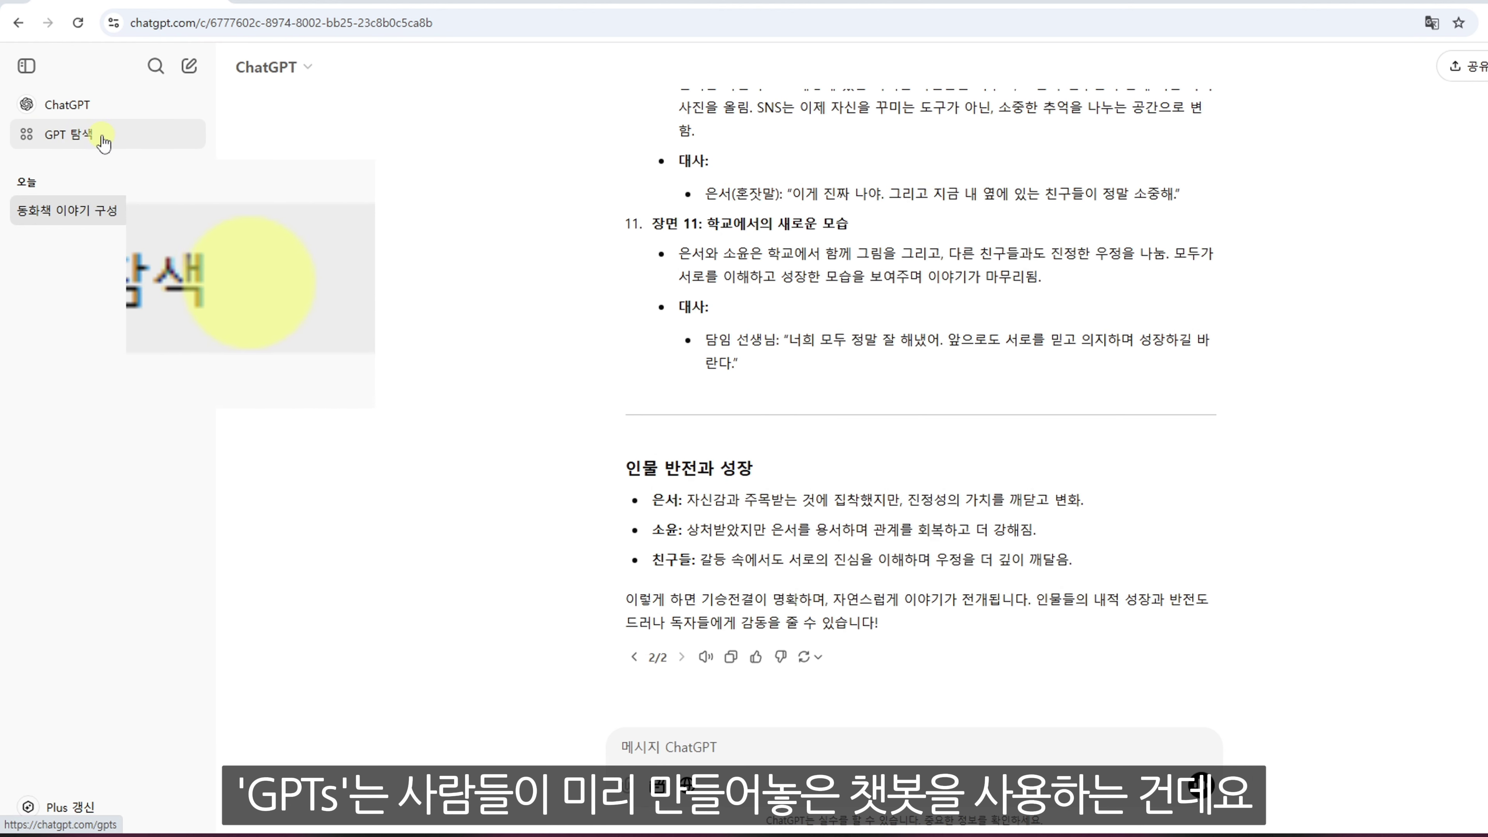
Search the available GPTs for "동화 창작 도우미" and open the details of the one made by community builder.
click(71, 140)
text(동화 창작 도우미)
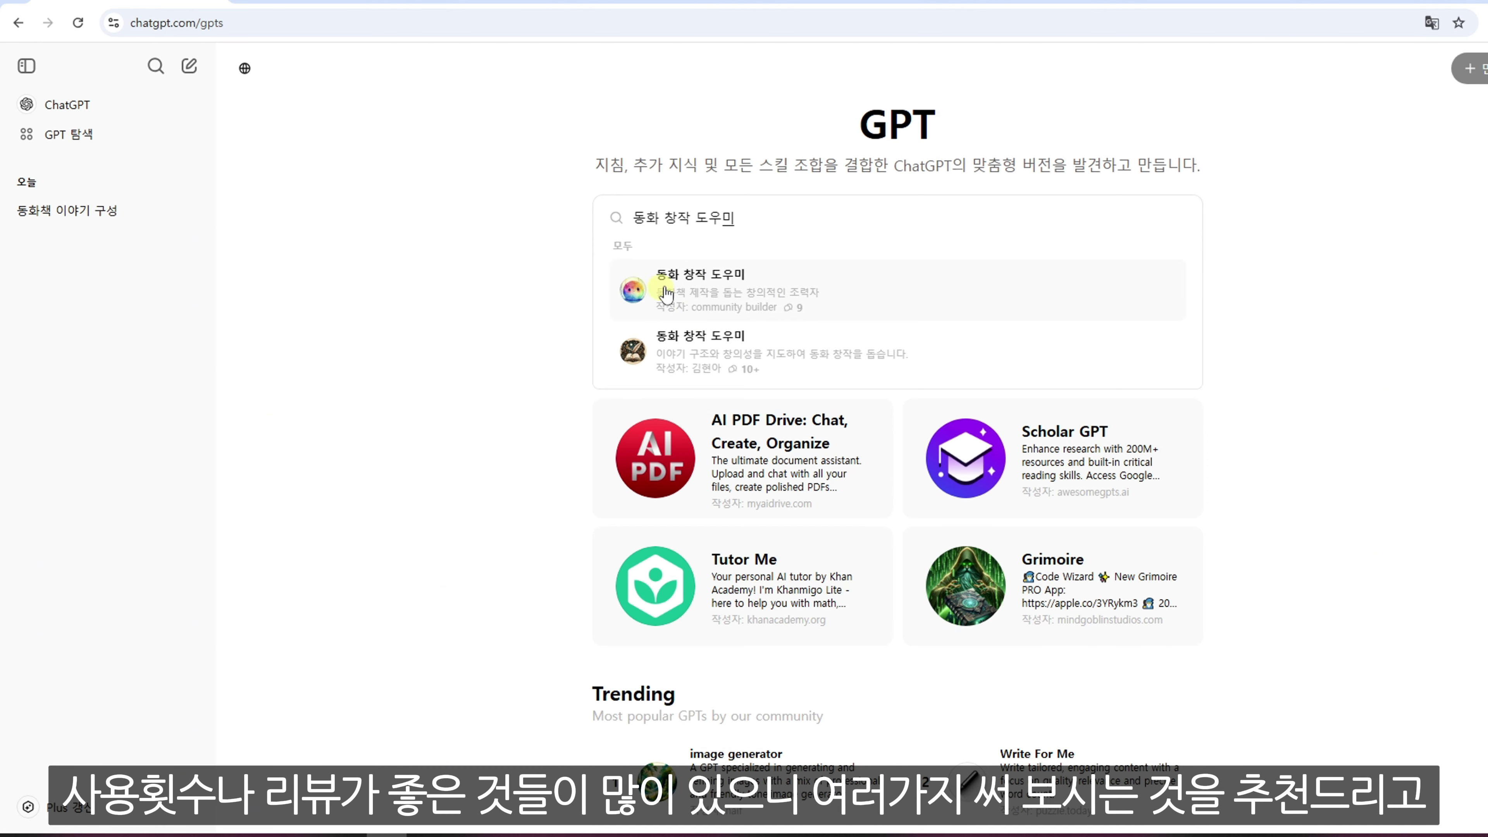
click(713, 306)
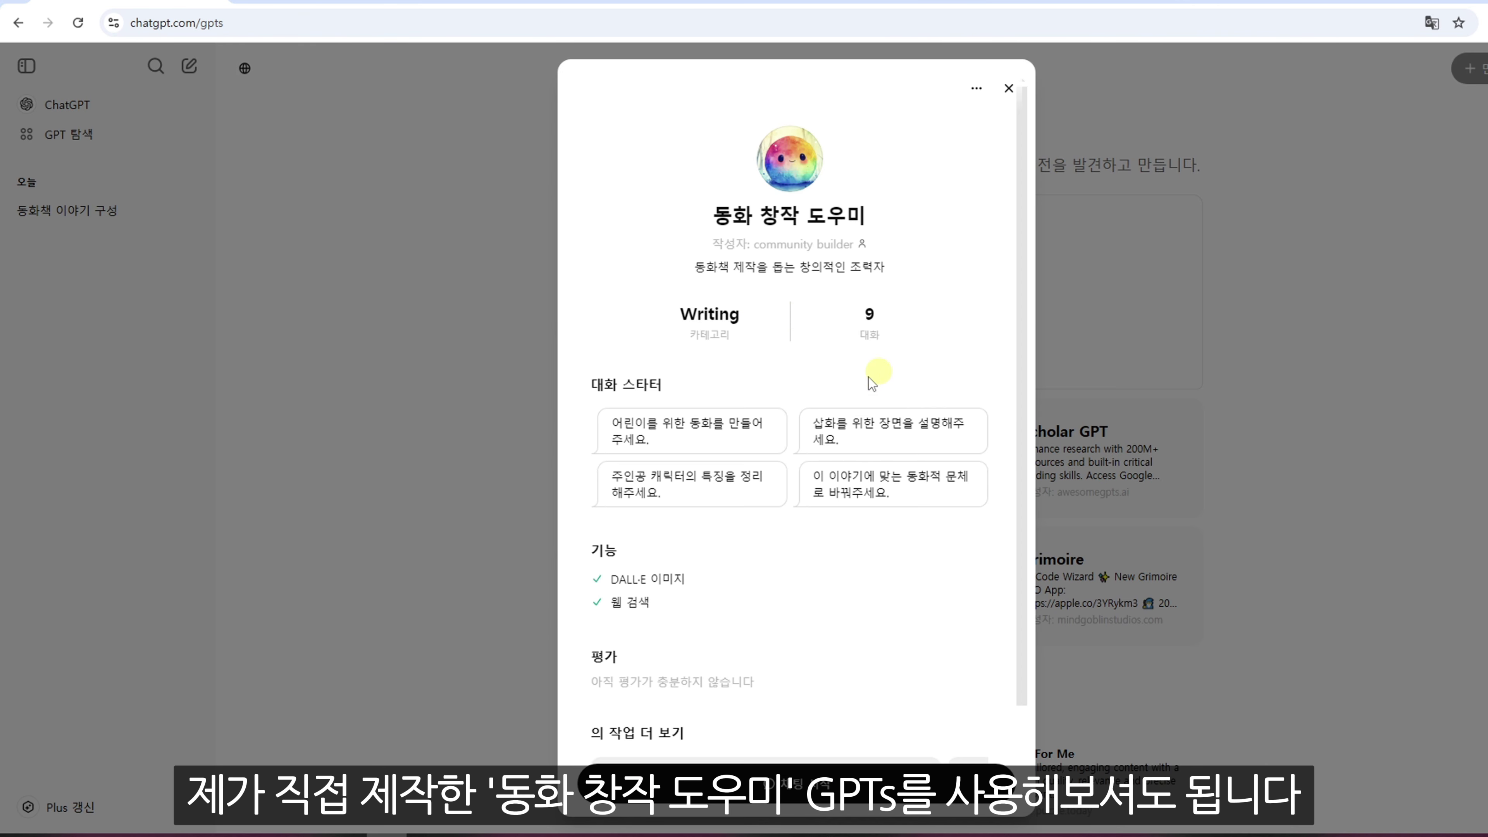
Start a chat with the 동화 창작 도우미 GPT and send its suggested prompt "어린이를 위한 동화를 만들어주세요.".
scroll(780, 562, down, 1)
scroll(780, 566, down, 1)
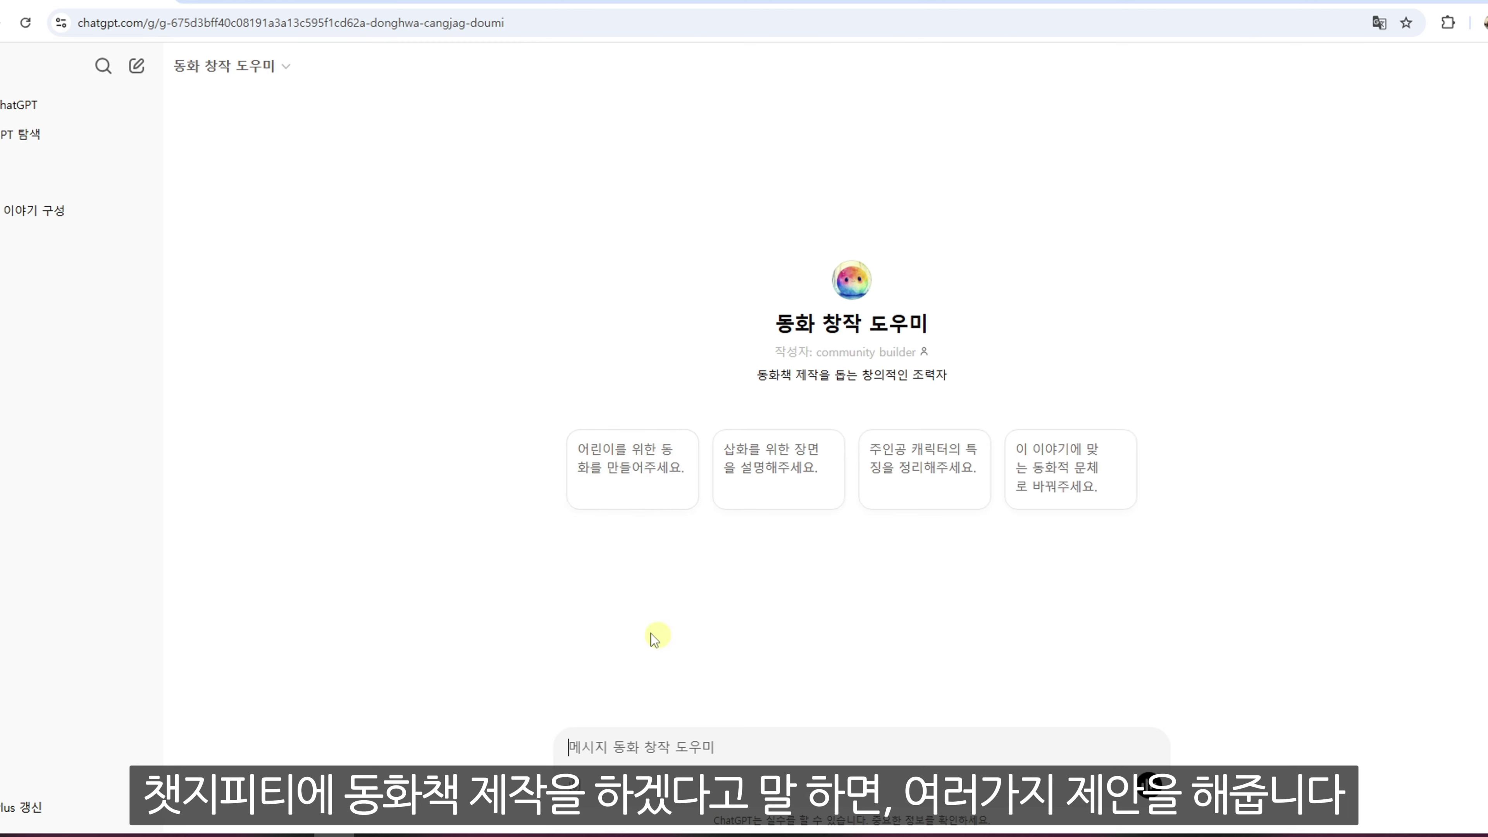
click(817, 782)
click(605, 476)
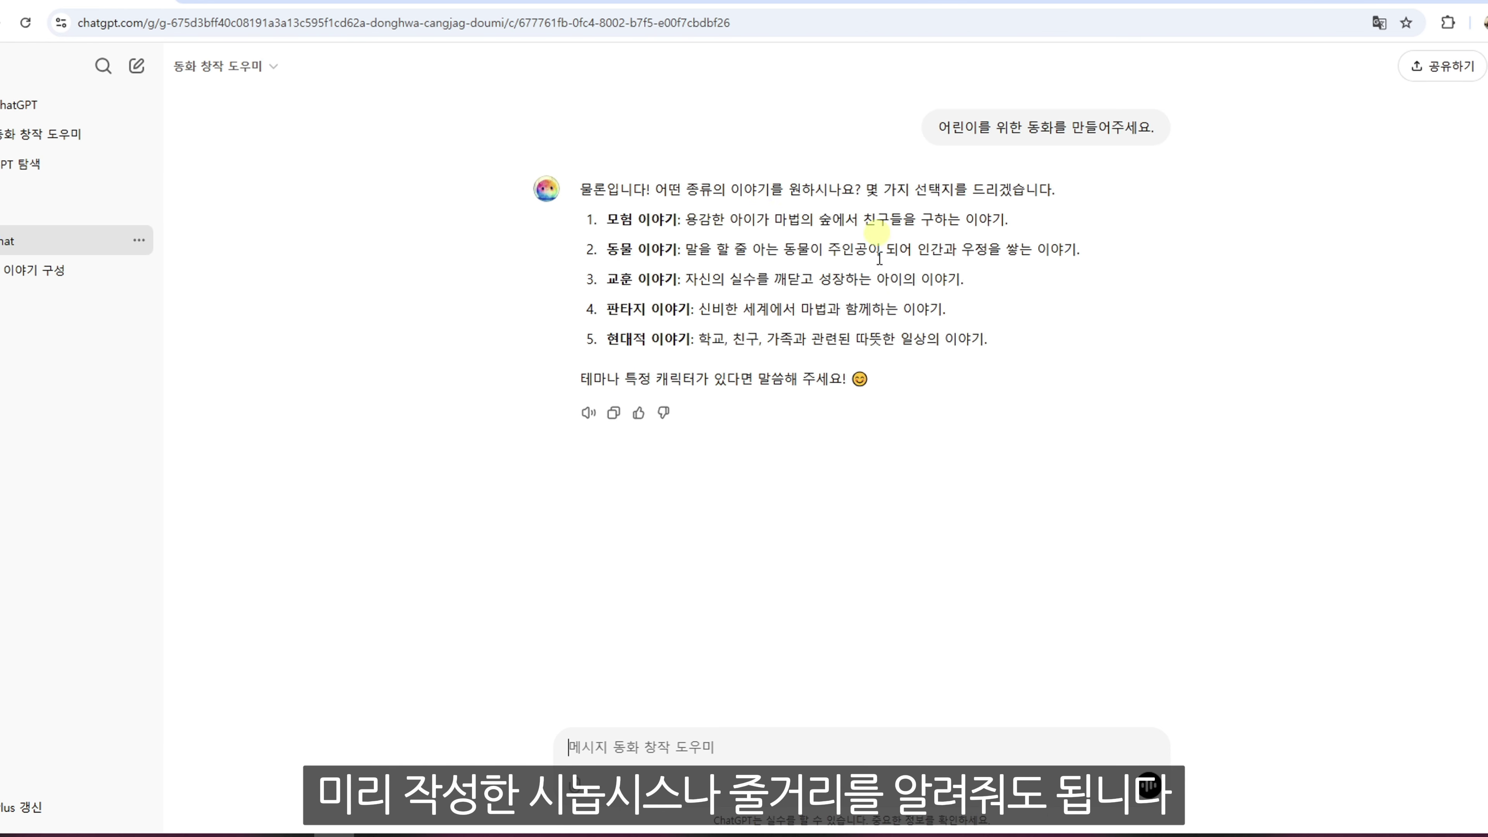
Open the plan upgrade page to compare the Free, Plus and Pro plans.
click(22, 808)
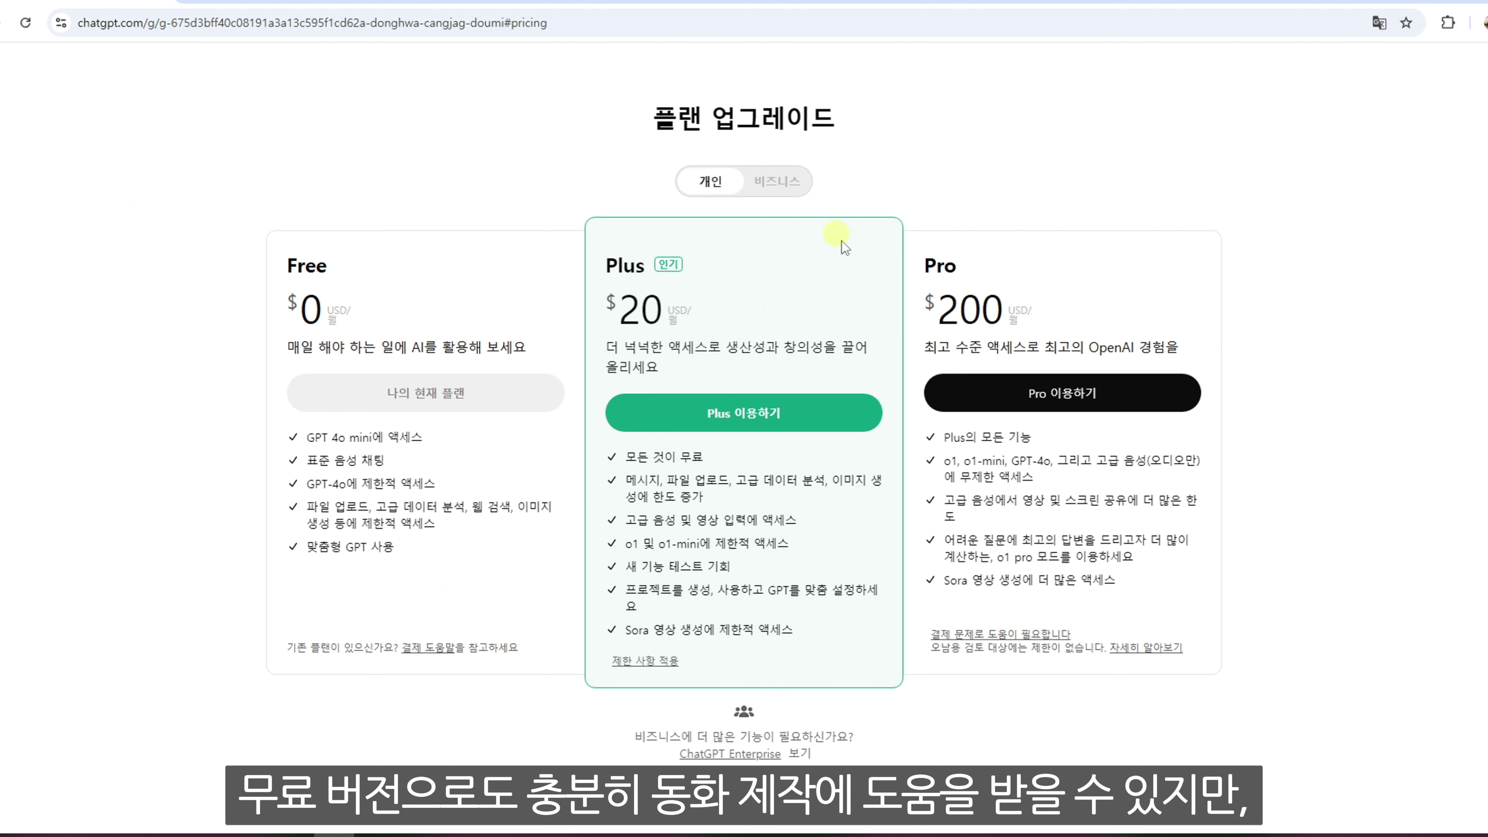